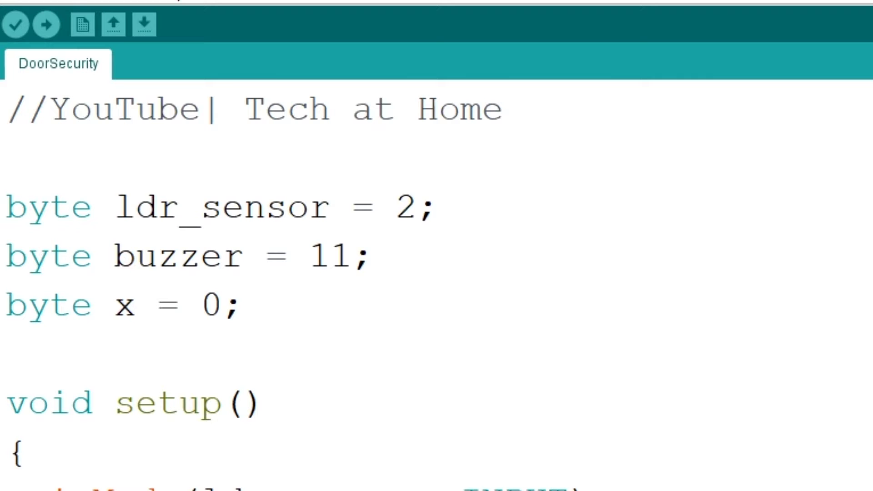
{"action": "scroll", "coordinate": [867, 372], "scroll_direction": "down", "scroll_amount": 2}
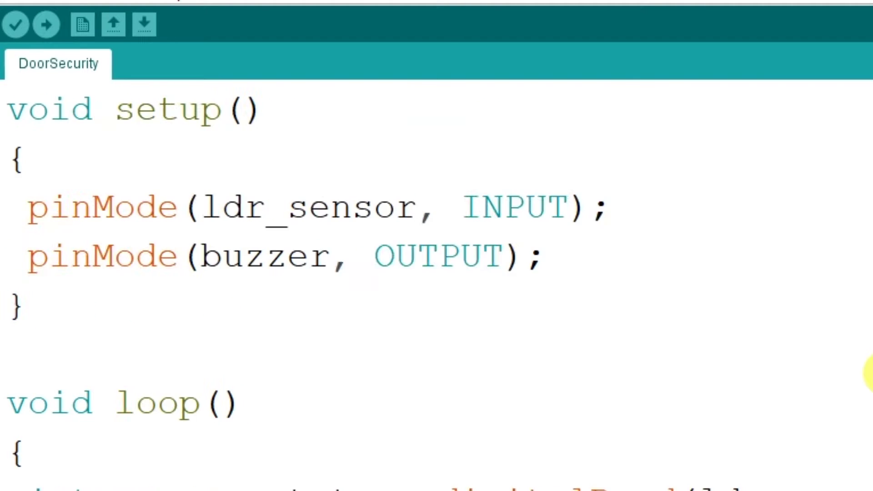
{"action": "scroll", "coordinate": [867, 374], "scroll_direction": "down", "scroll_amount": 2}
{"action": "scroll", "coordinate": [866, 374], "scroll_direction": "up", "scroll_amount": 4}
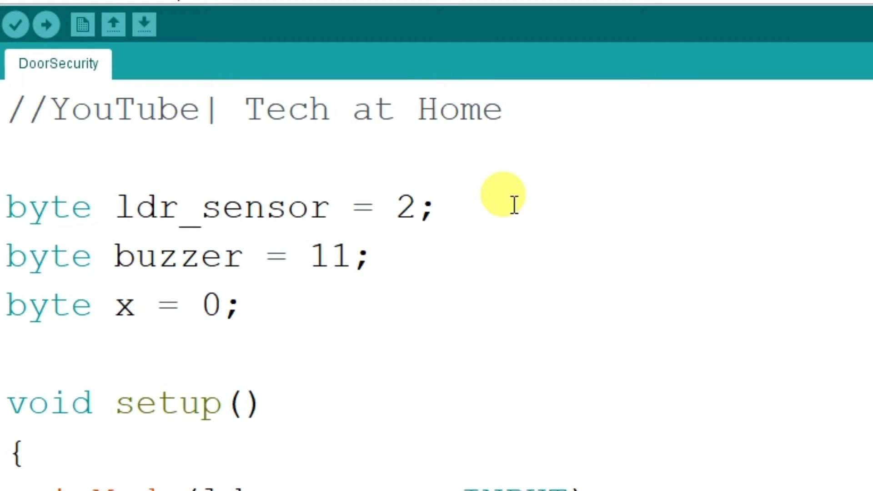
Highlight the ldr_sensor, buzzer and x = 0 declarations and their INPUT/OUTPUT pin setup.
{"action": "double_click", "coordinate": [244, 210]}
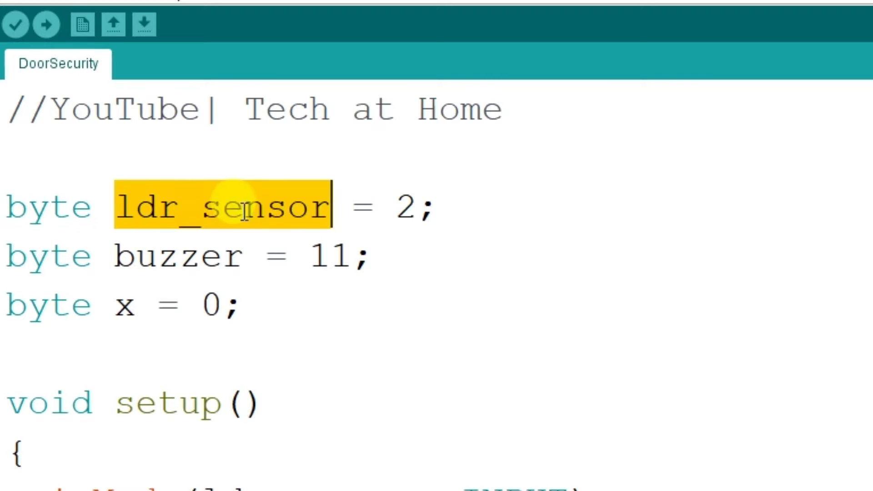
{"action": "double_click", "coordinate": [190, 244]}
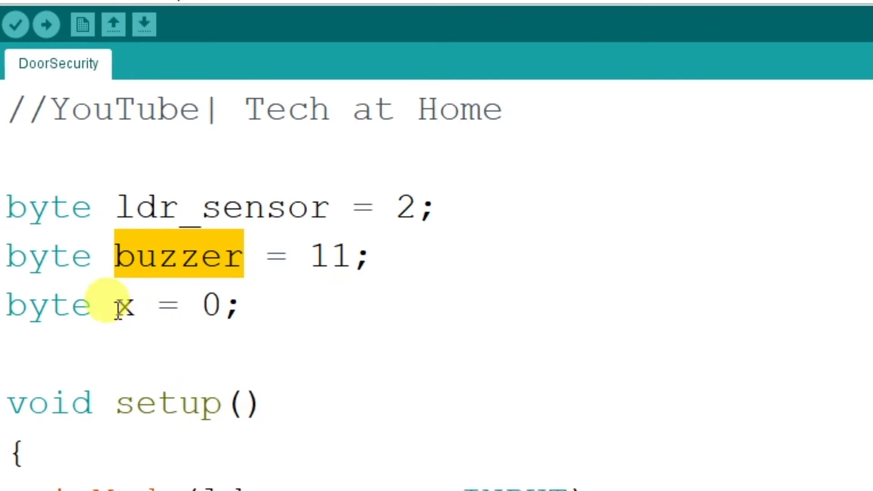
{"action": "left_click_drag", "start_coordinate": [117, 308], "coordinate": [241, 315]}
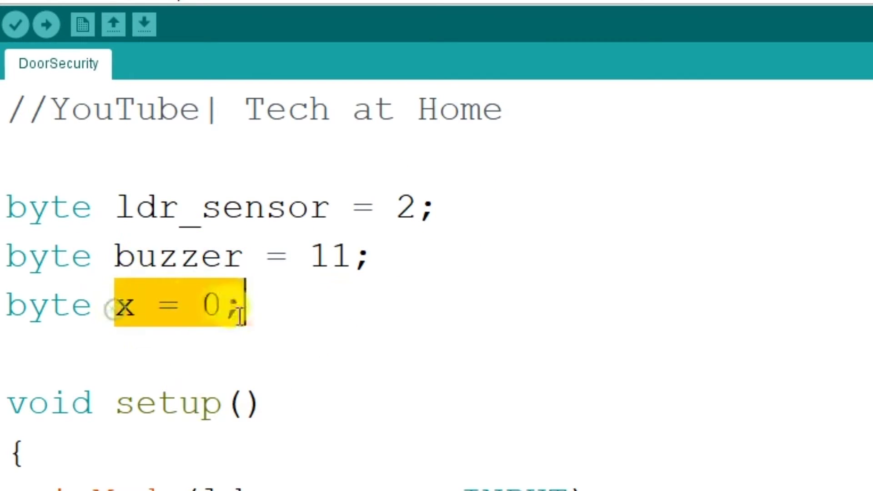
{"action": "left_click", "coordinate": [374, 327]}
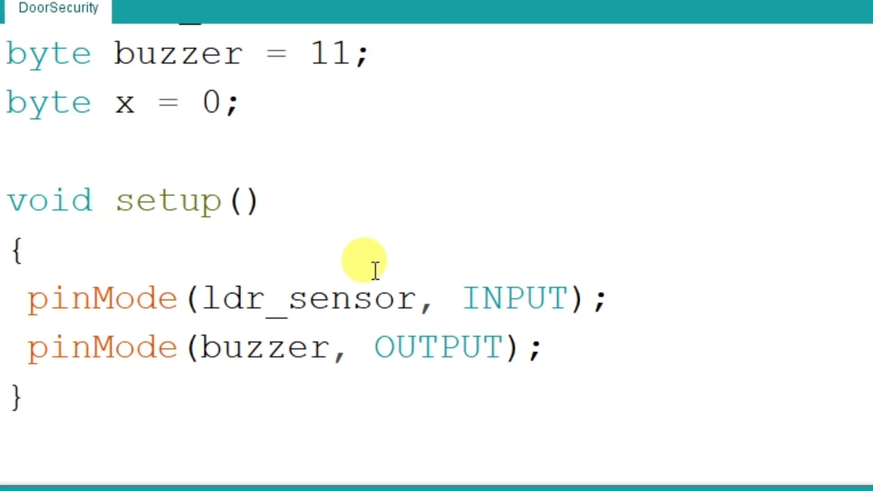
{"action": "double_click", "coordinate": [291, 298]}
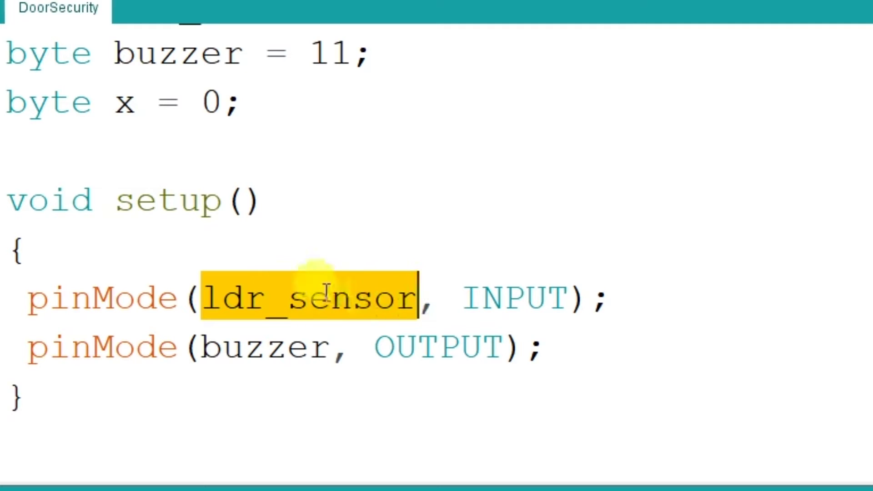
{"action": "double_click", "coordinate": [496, 298]}
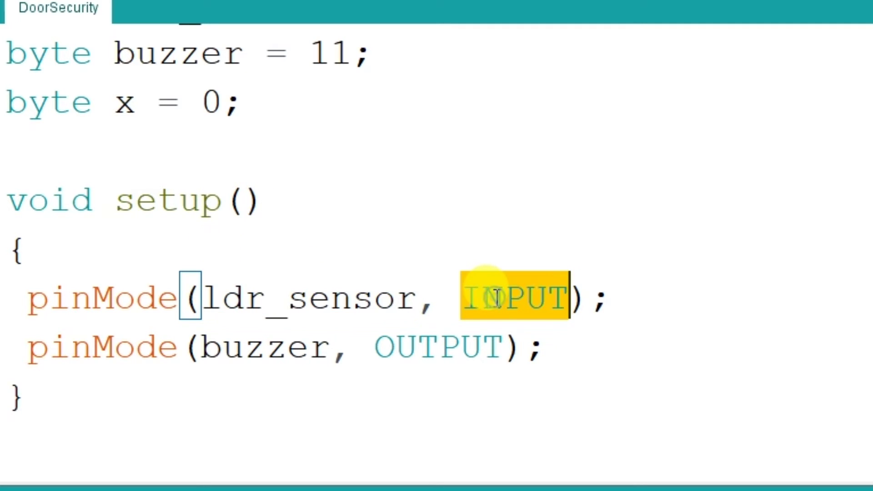
{"action": "double_click", "coordinate": [253, 347]}
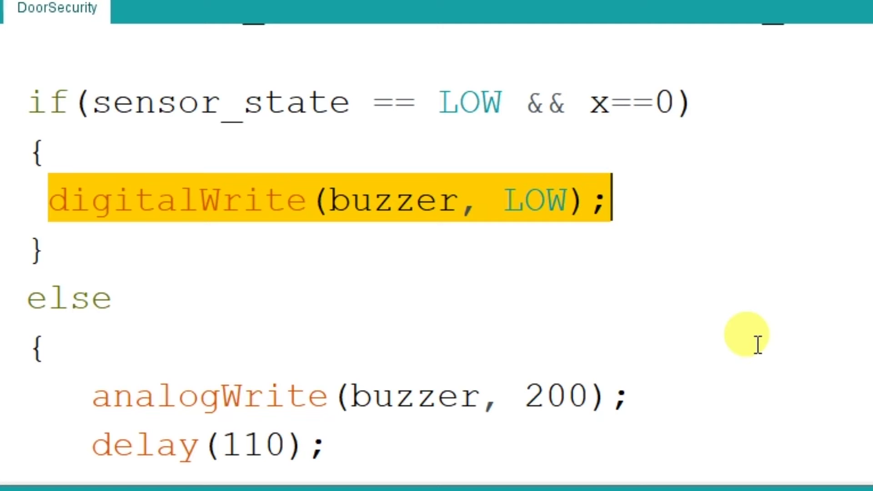
Mark the x=1 statement in the loop, then start uploading DoorSecurity to the board.
{"action": "left_click", "coordinate": [73, 362]}
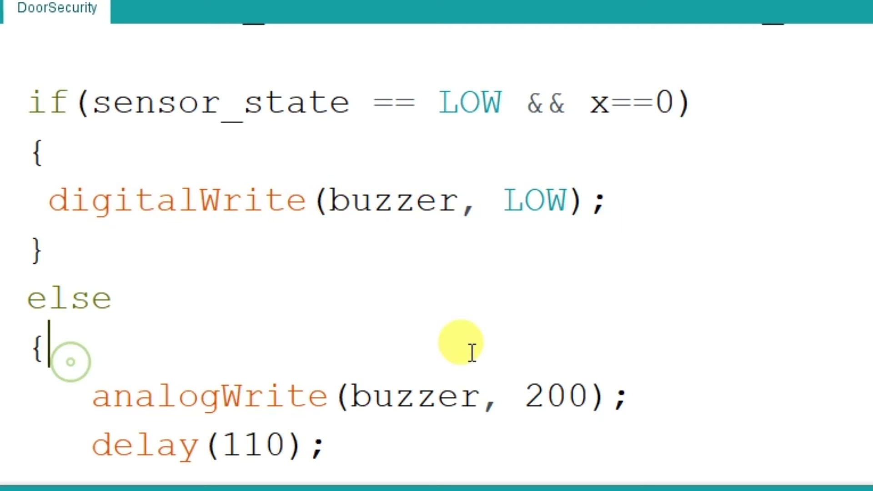
{"action": "scroll", "coordinate": [468, 350], "scroll_direction": "down", "scroll_amount": 2}
{"action": "mouse_move", "coordinate": [92, 250]}
{"action": "left_mouse_down"}
{"action": "mouse_move", "coordinate": [684, 300]}
{"action": "mouse_move", "coordinate": [682, 386]}
{"action": "left_mouse_up"}
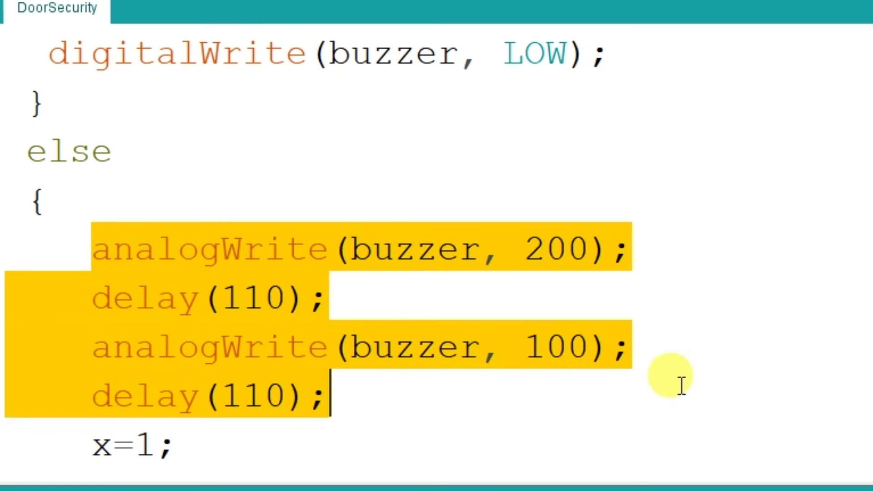
{"action": "left_click", "coordinate": [442, 396]}
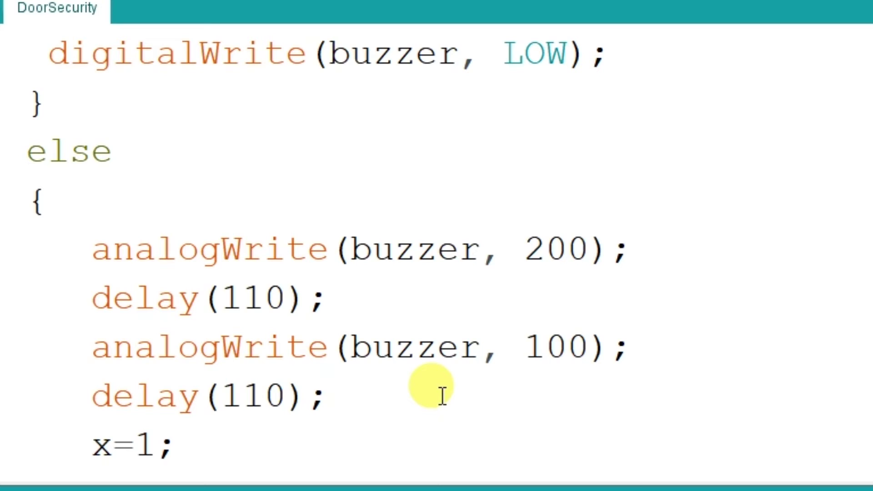
{"action": "left_click_drag", "start_coordinate": [93, 445], "coordinate": [186, 449]}
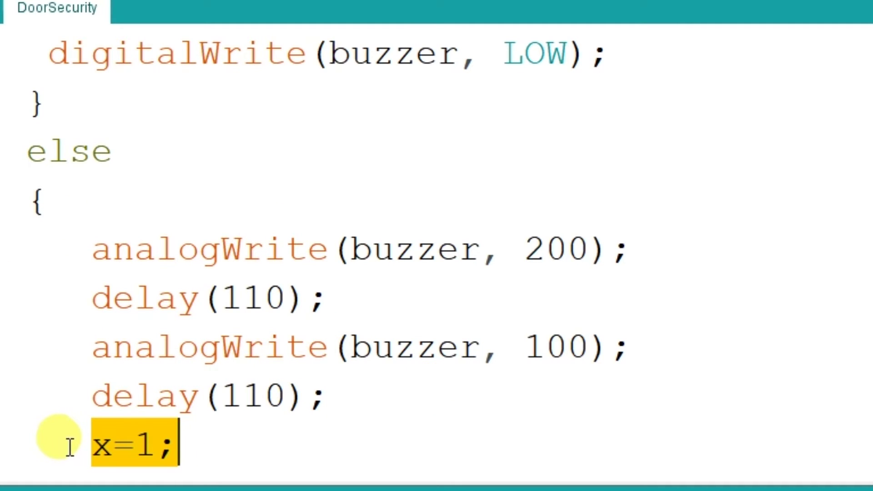
{"action": "left_click_drag", "start_coordinate": [71, 447], "coordinate": [177, 448]}
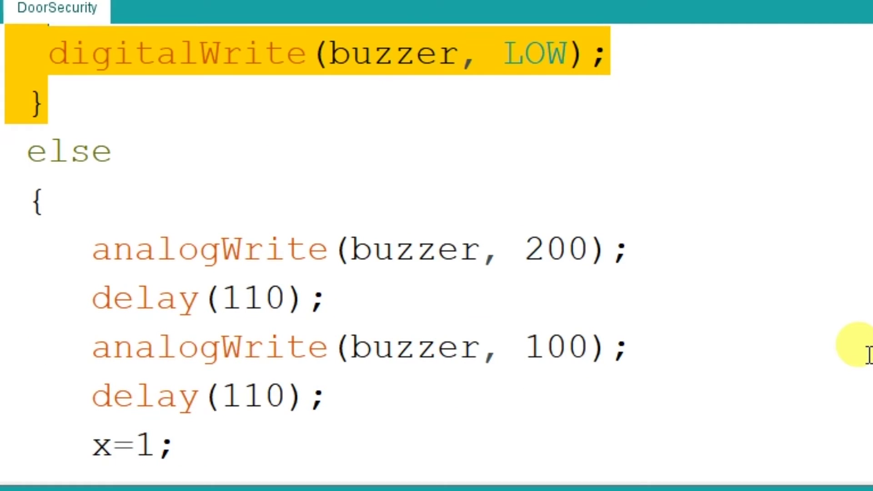
{"action": "scroll", "coordinate": [868, 355], "scroll_direction": "down", "scroll_amount": 2}
{"action": "scroll", "coordinate": [868, 355], "scroll_direction": "up", "scroll_amount": 1}
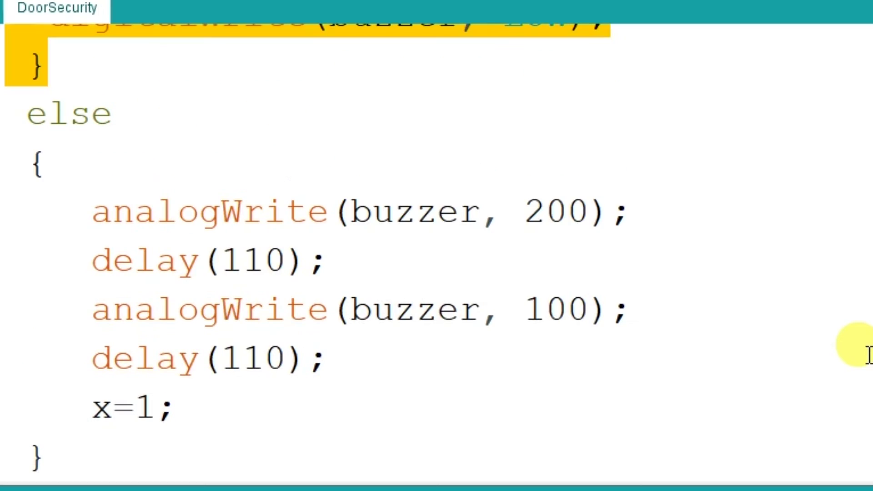
{"action": "scroll", "coordinate": [868, 355], "scroll_direction": "up", "scroll_amount": 3}
{"action": "scroll", "coordinate": [869, 355], "scroll_direction": "up", "scroll_amount": 1}
{"action": "scroll", "coordinate": [868, 355], "scroll_direction": "up", "scroll_amount": 1}
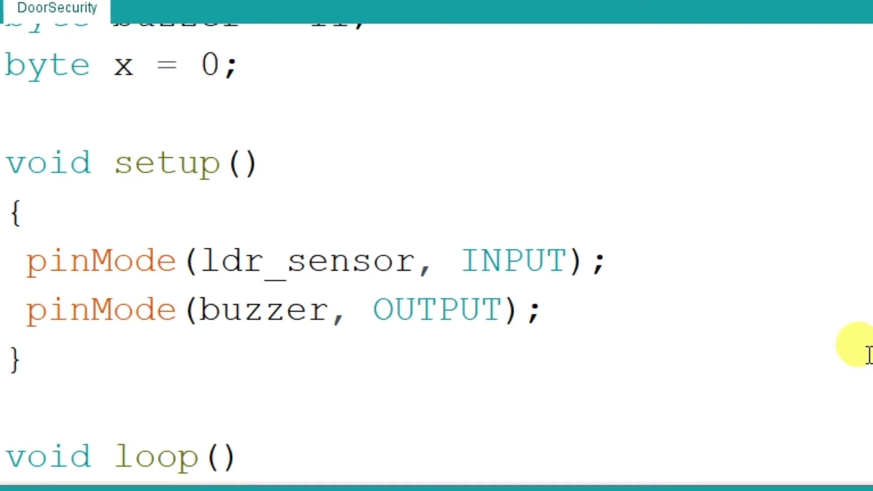
{"action": "scroll", "coordinate": [867, 356], "scroll_direction": "up", "scroll_amount": 2}
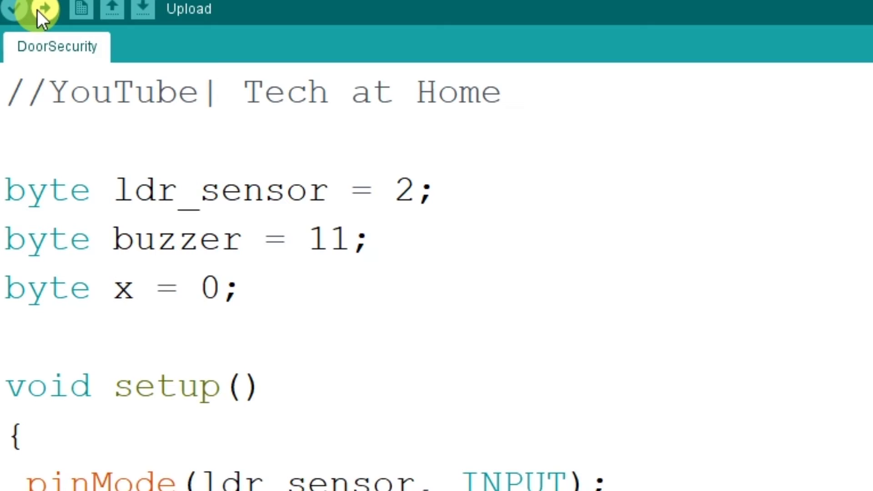
{"action": "left_click", "coordinate": [43, 21]}
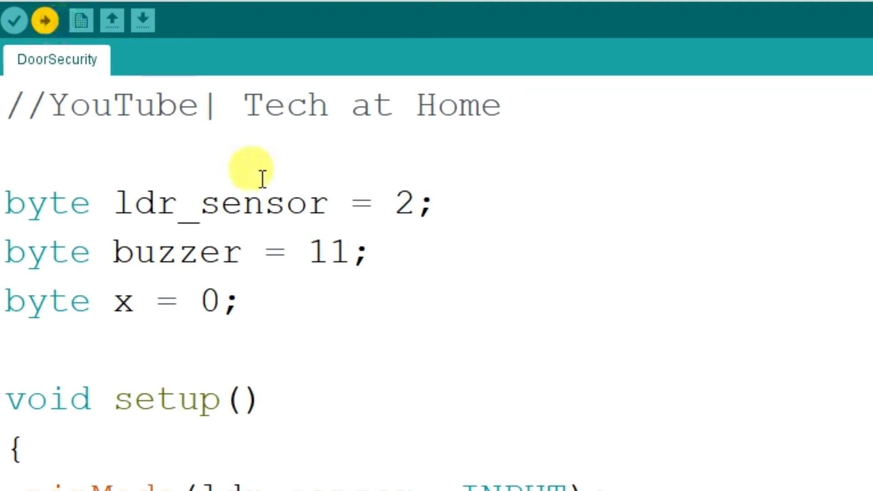